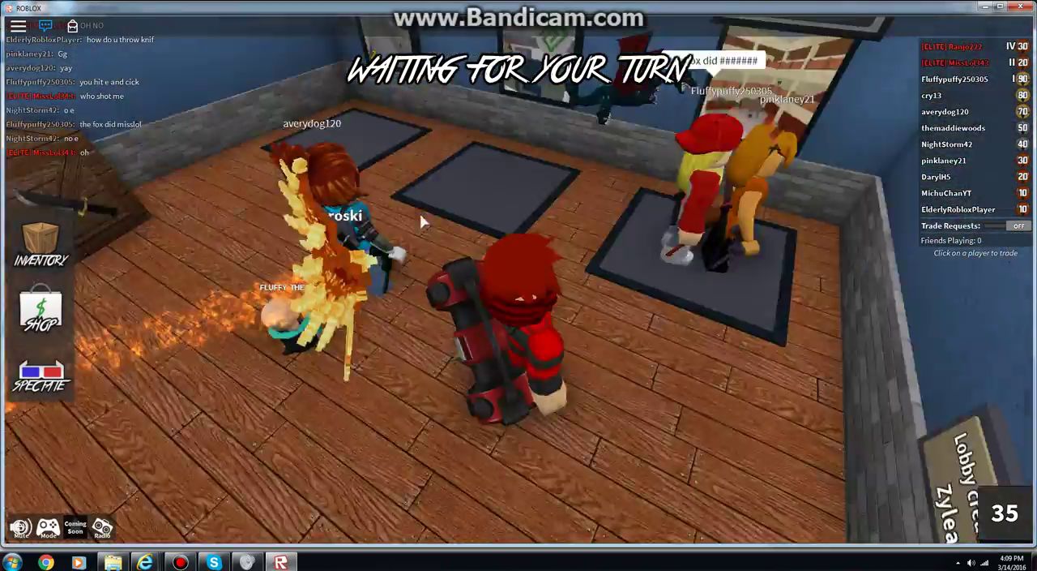
Turn the view toward the map voting signs, then walk down the hallway as Sheriff
key(Left)
key(Left)
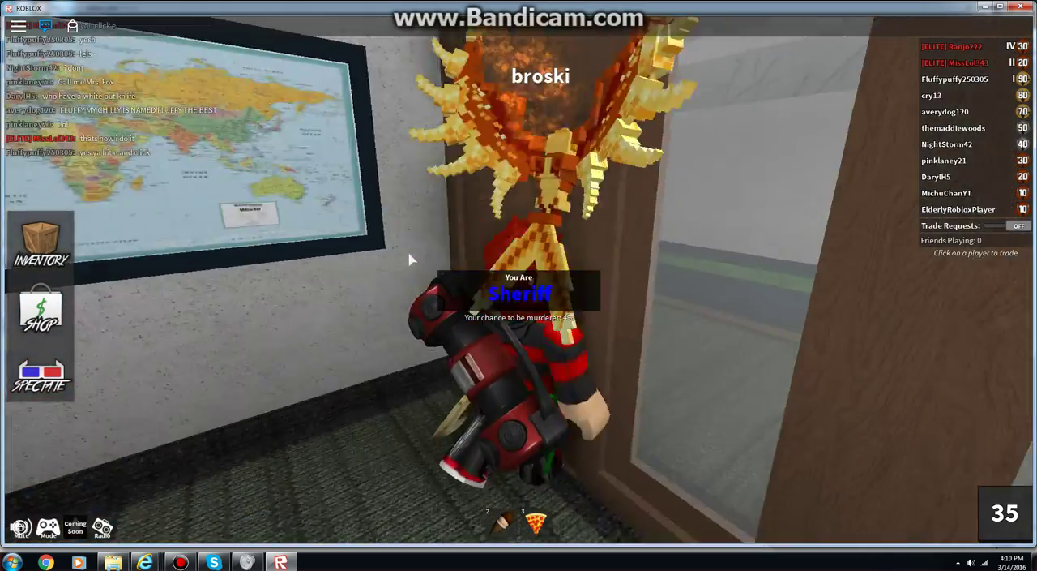
key(w)
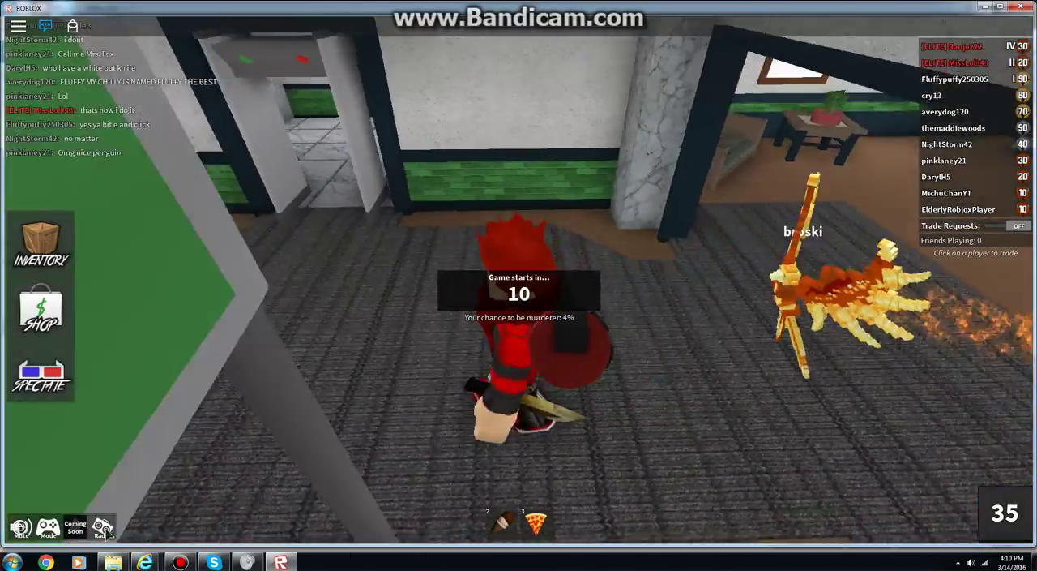
Check the radio song list, then walk through the doorway and metal corridor until Innocents win
click(102, 528)
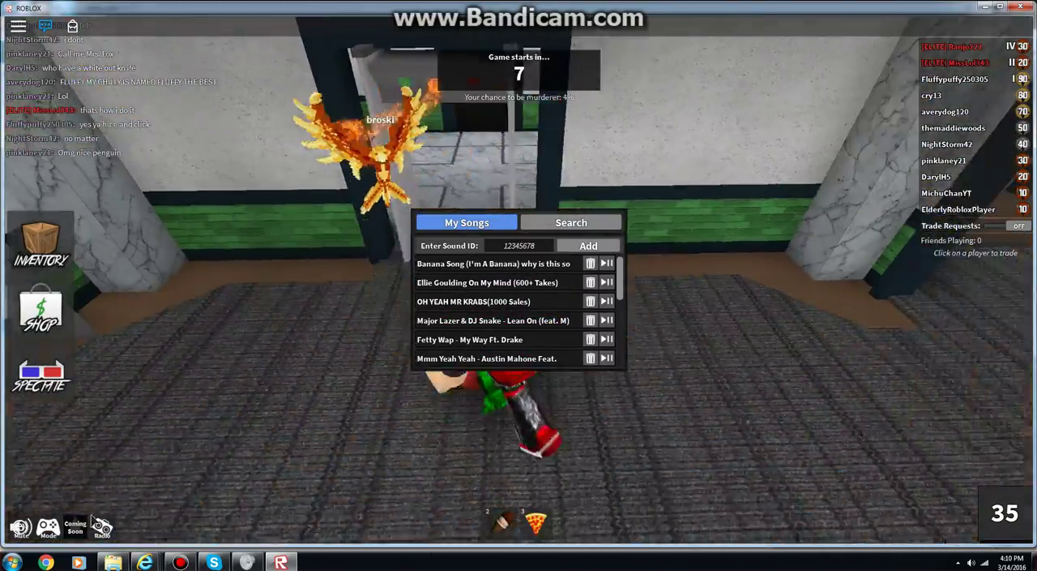
click(606, 321)
key(w)
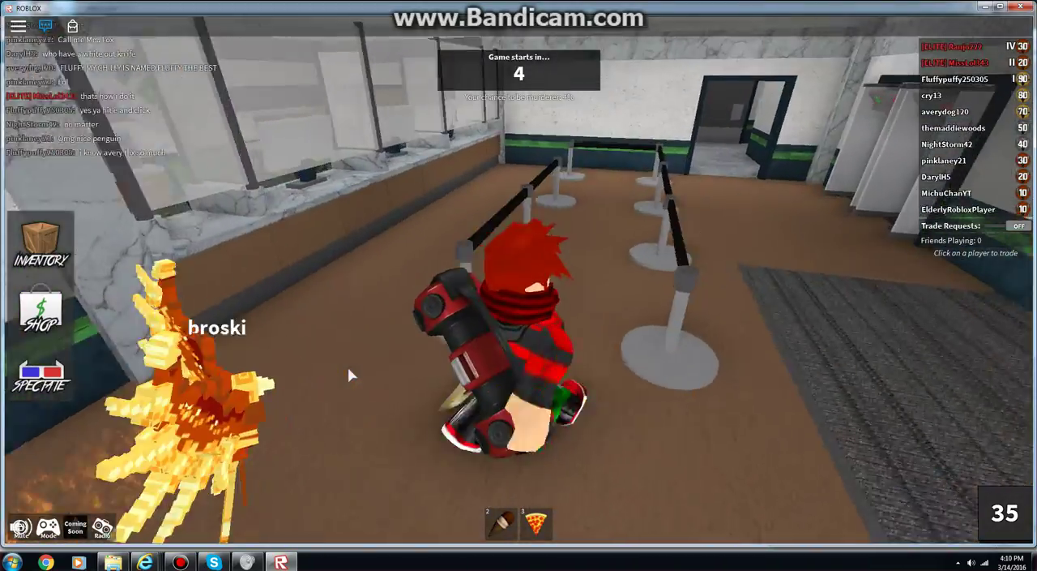
key(w)
key(w)
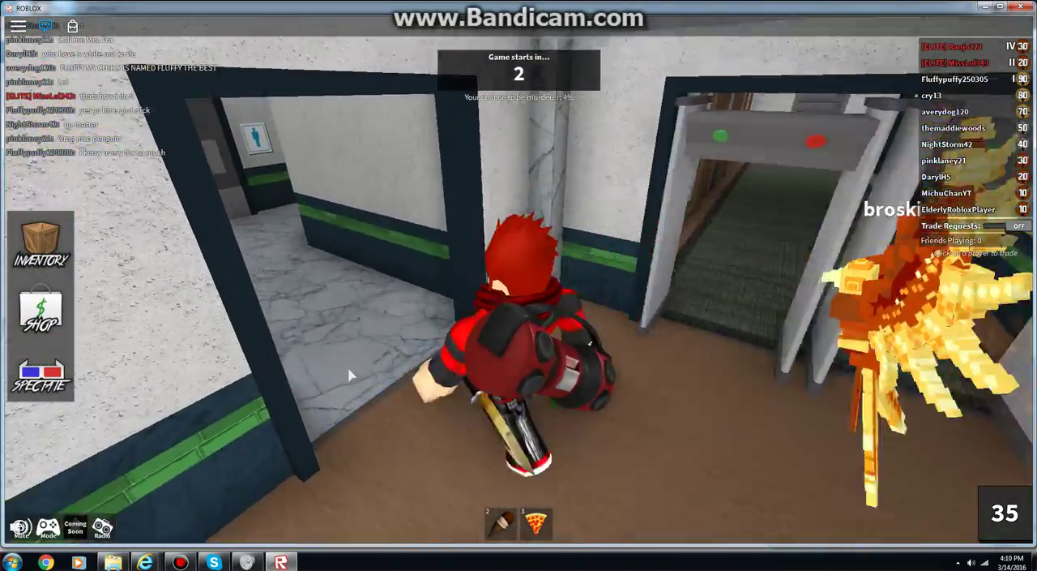
scroll(522, 285, up, 5)
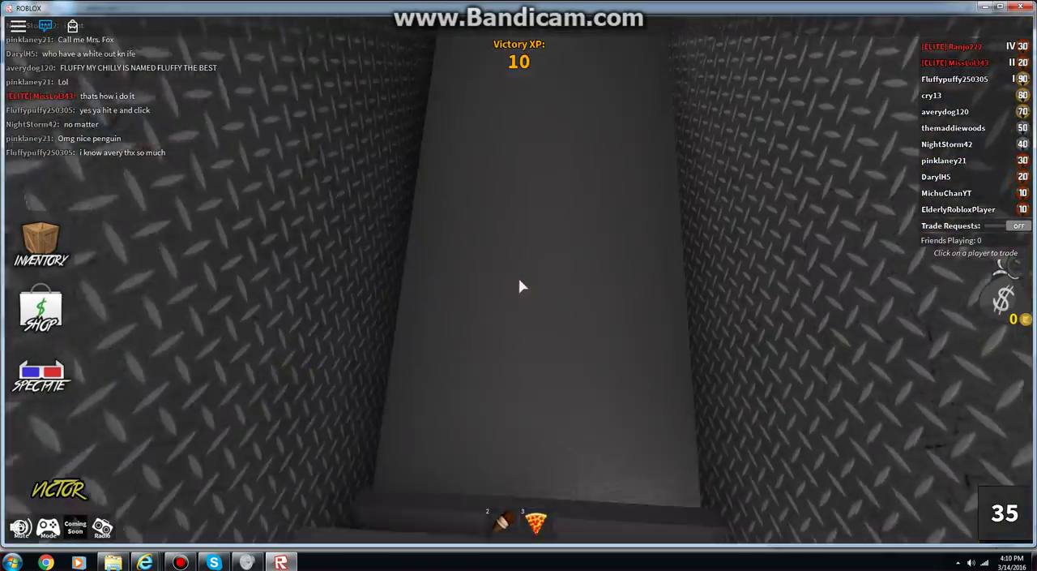
key(w)
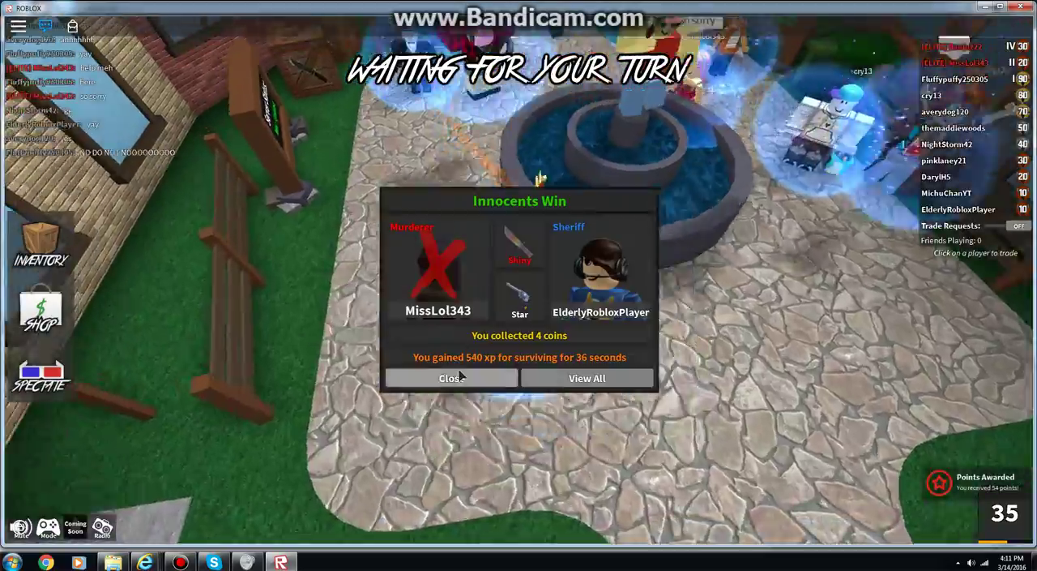
Dismiss the results and song list, swing the camera, and walk out along the stone path
click(451, 378)
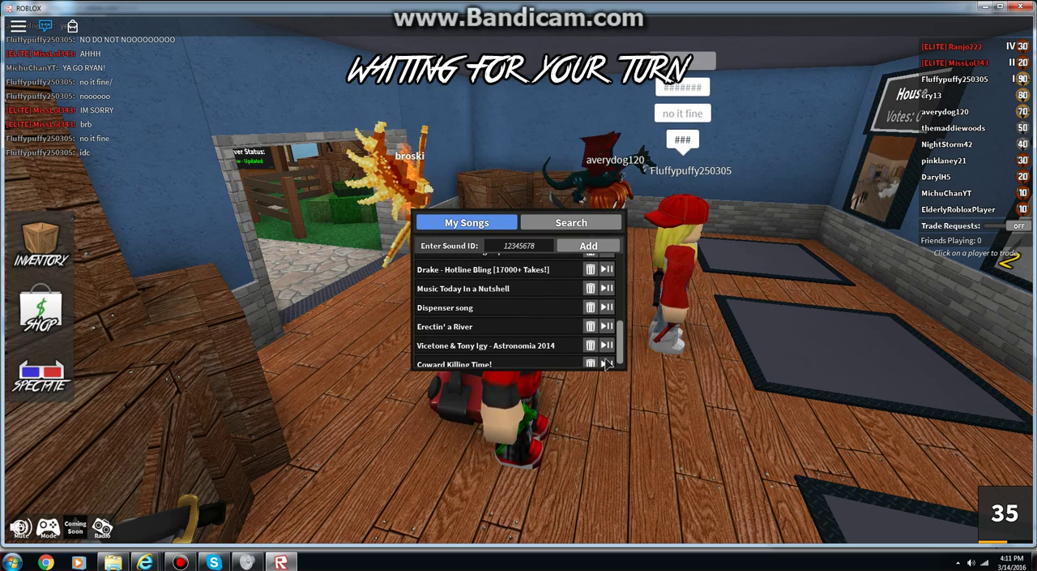
click(105, 528)
click(105, 528)
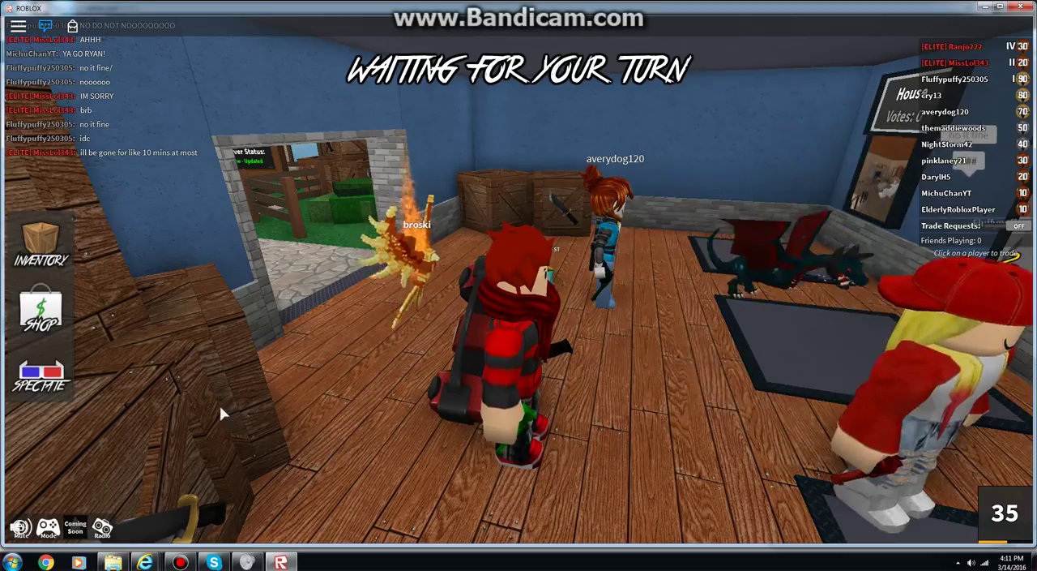
drag(220, 405, 283, 288)
right_click(281, 280)
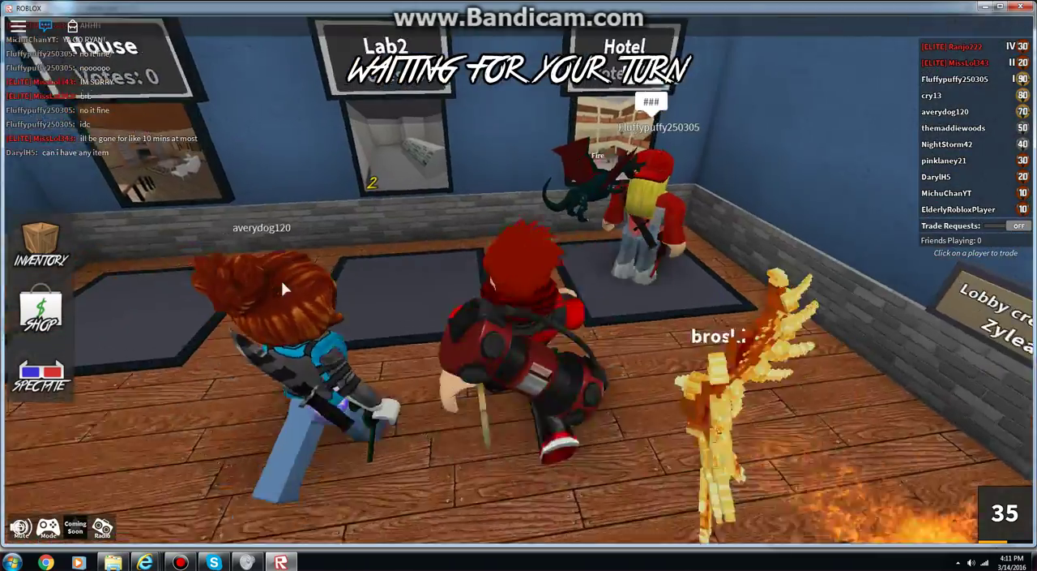
key(s)
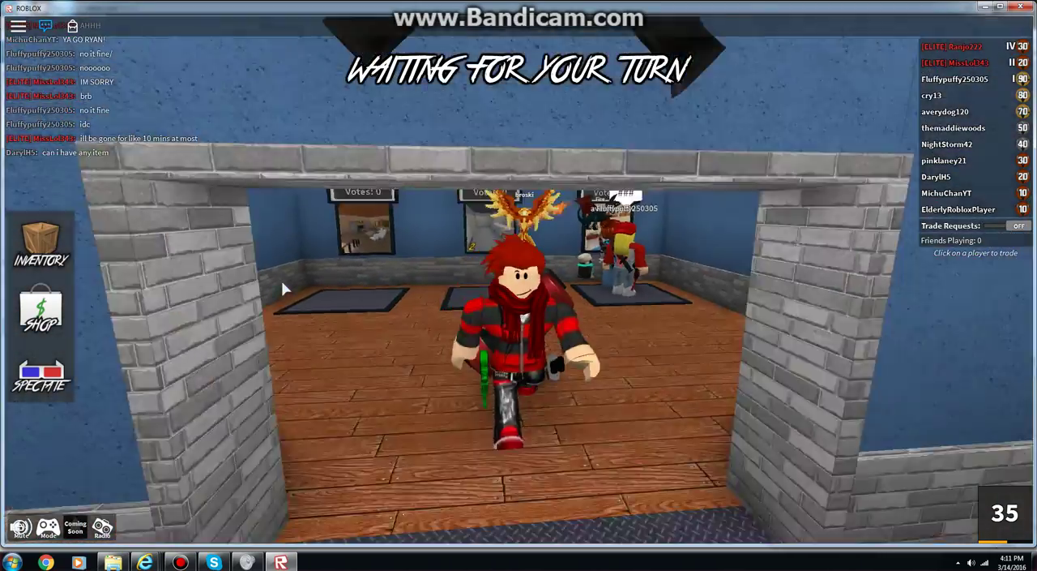
key(s)
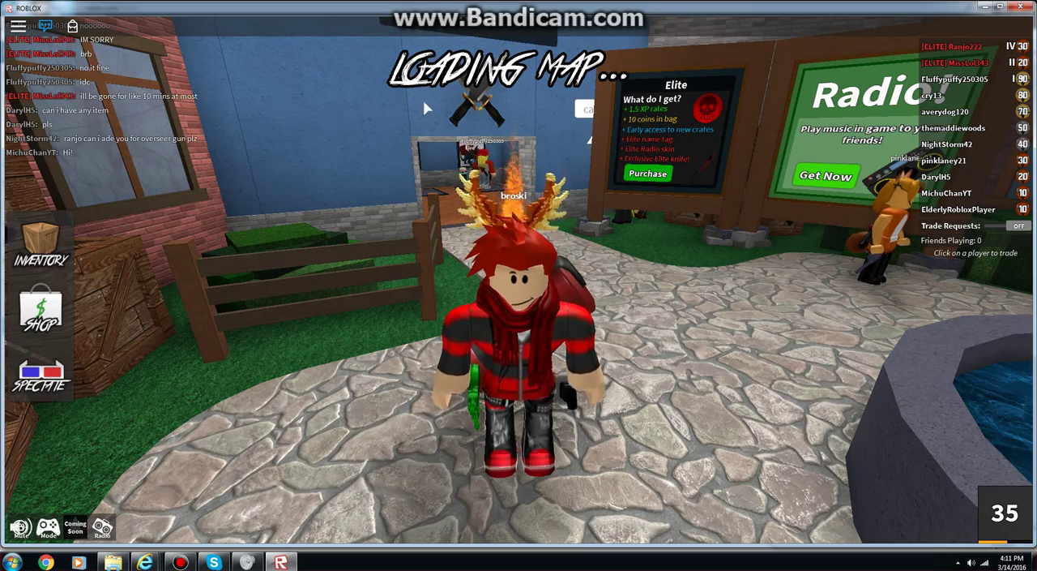
scroll(427, 108, down, 3)
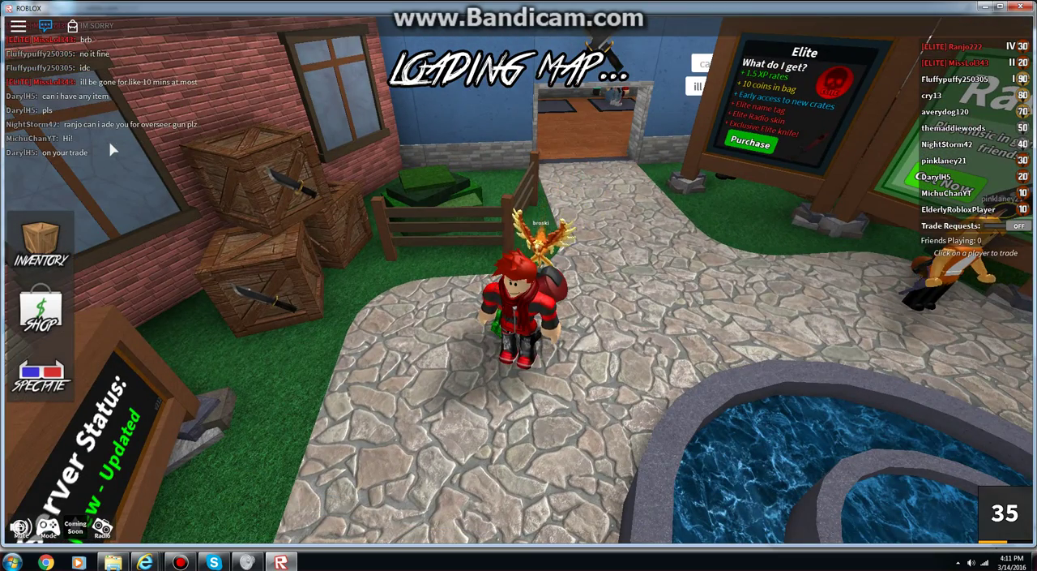
scroll(389, 201, up, 5)
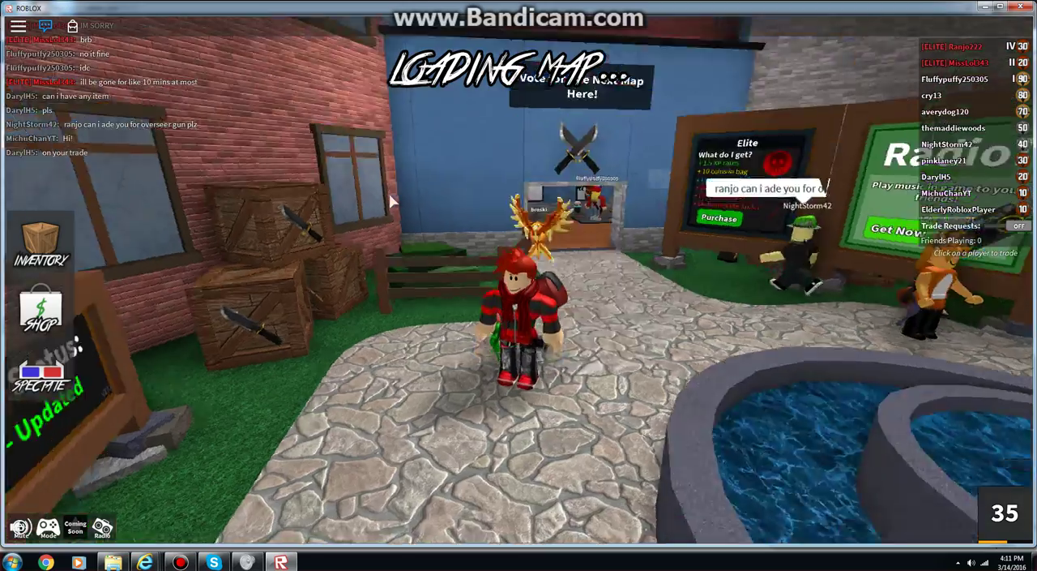
Walk toward the building and check the radio song list during the Innocent round countdown
key(w)
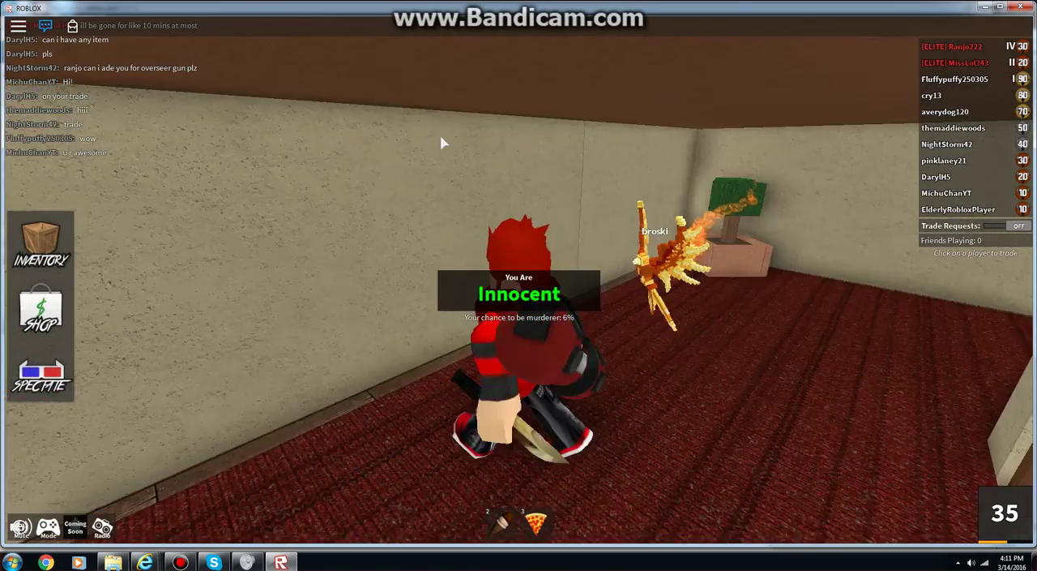
click(102, 527)
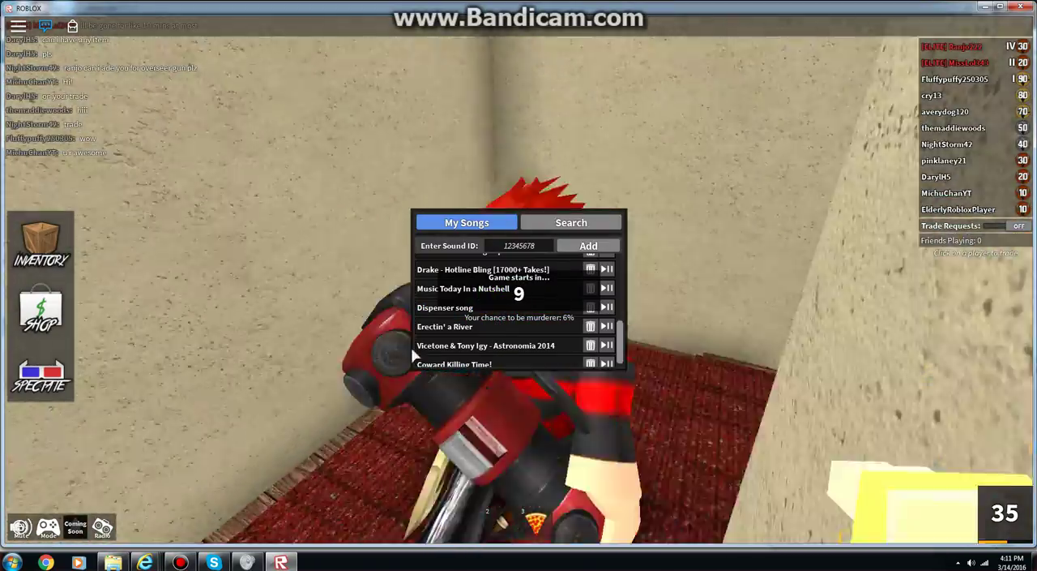
drag(729, 324, 616, 329)
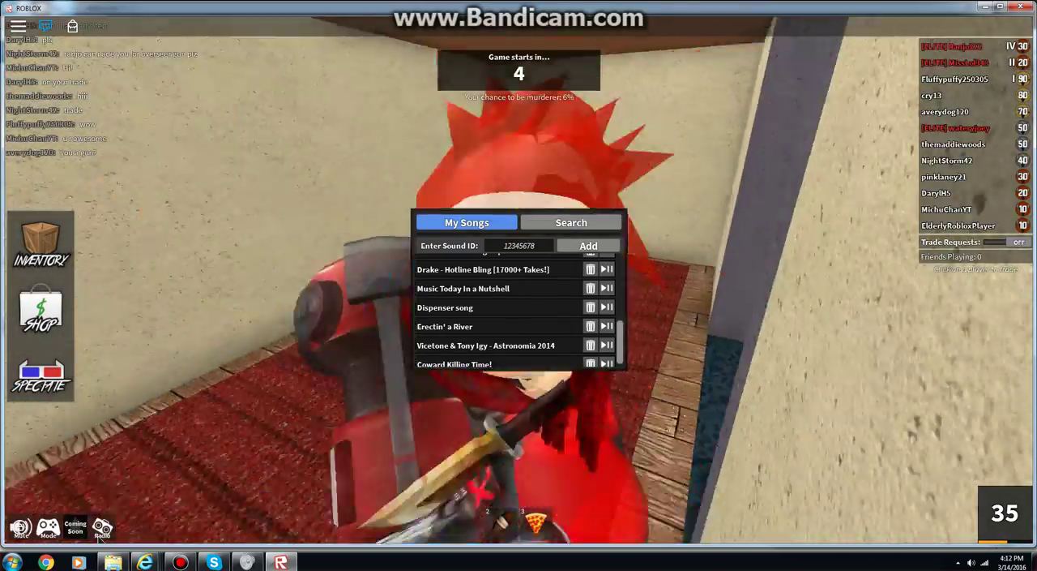
click(103, 528)
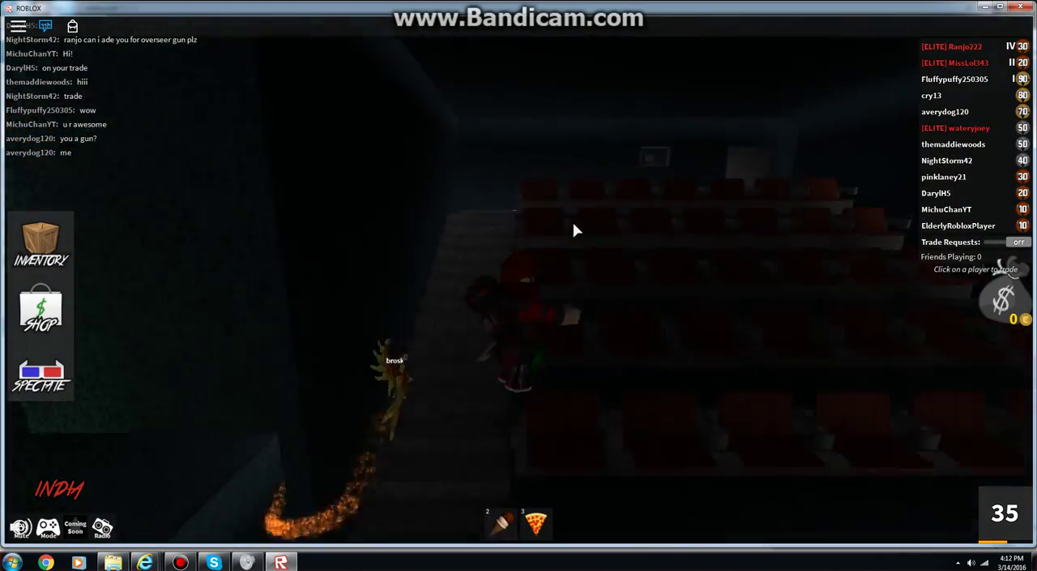
View another player's weapons inventory from the leaderboard, then close it
click(885, 161)
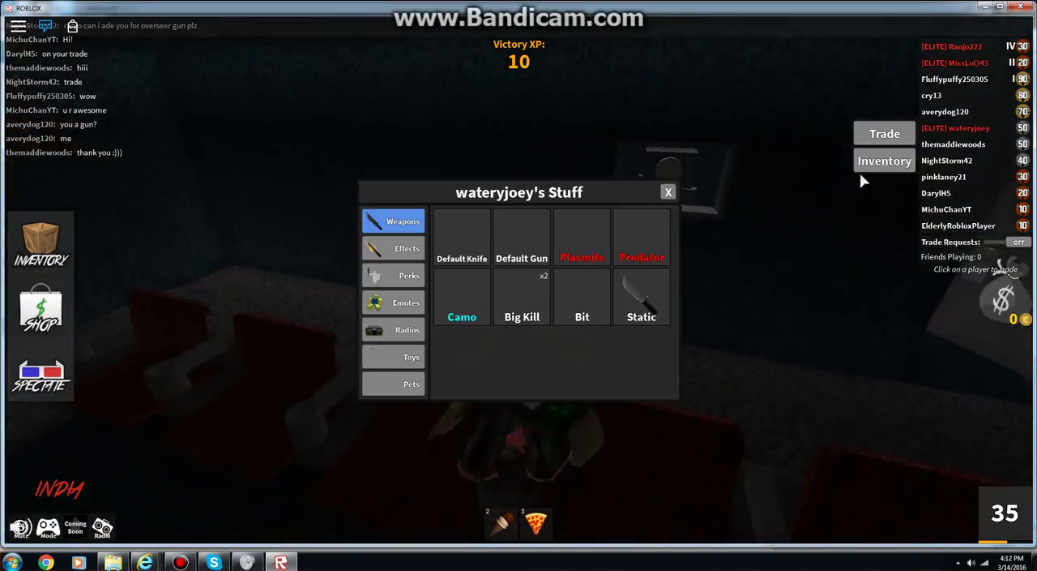
click(668, 193)
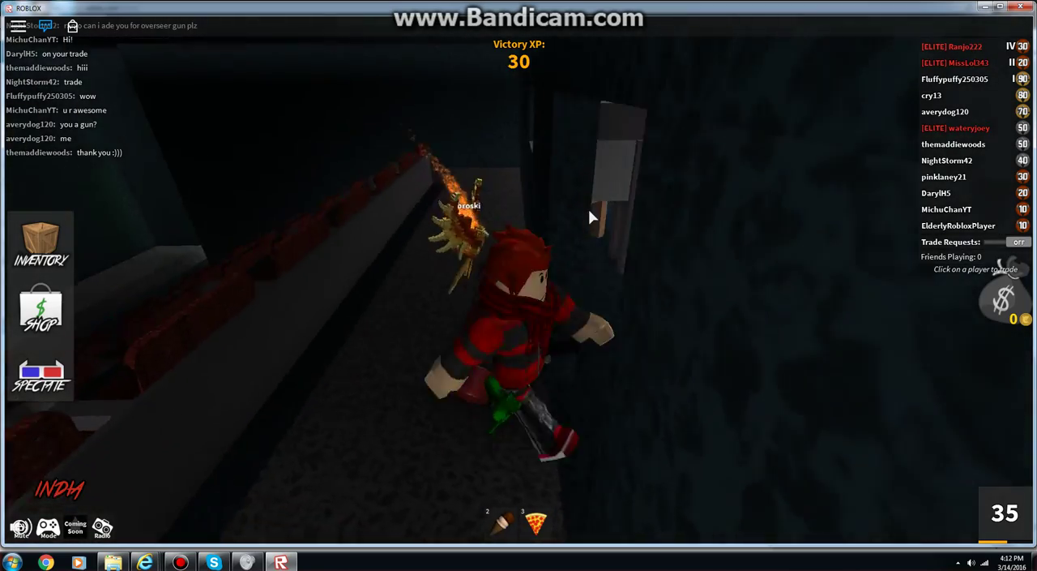